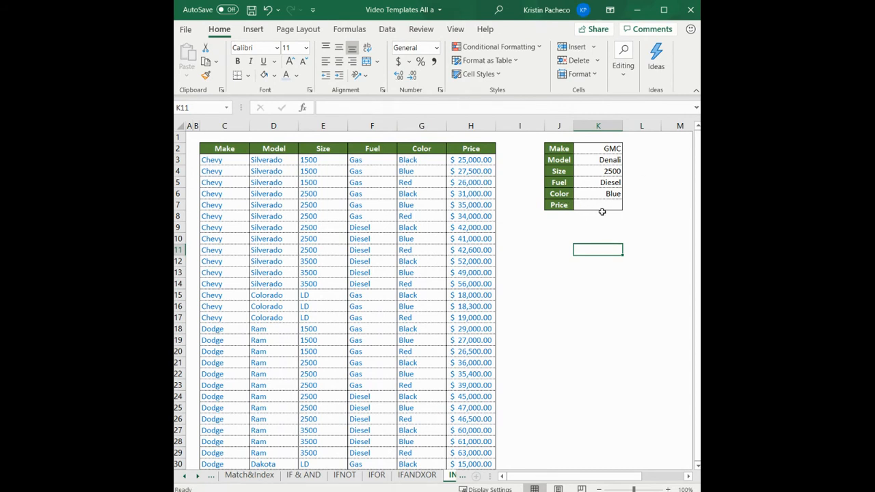
click(598, 205)
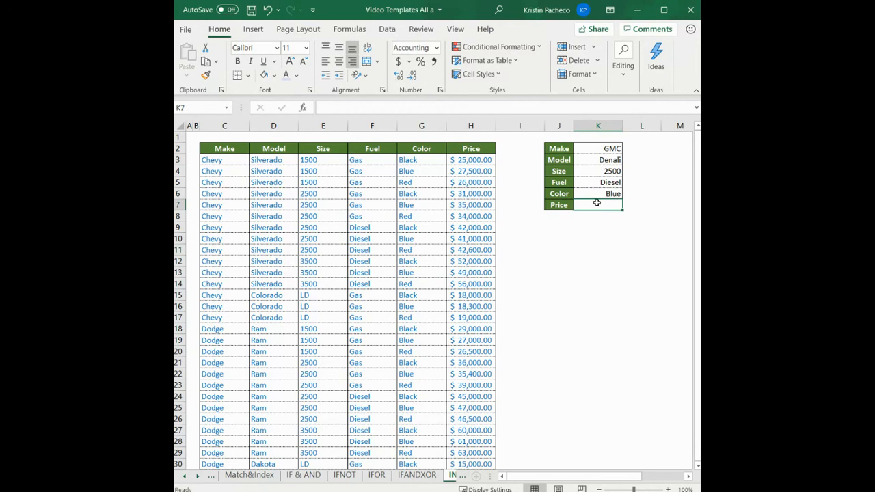
click(609, 244)
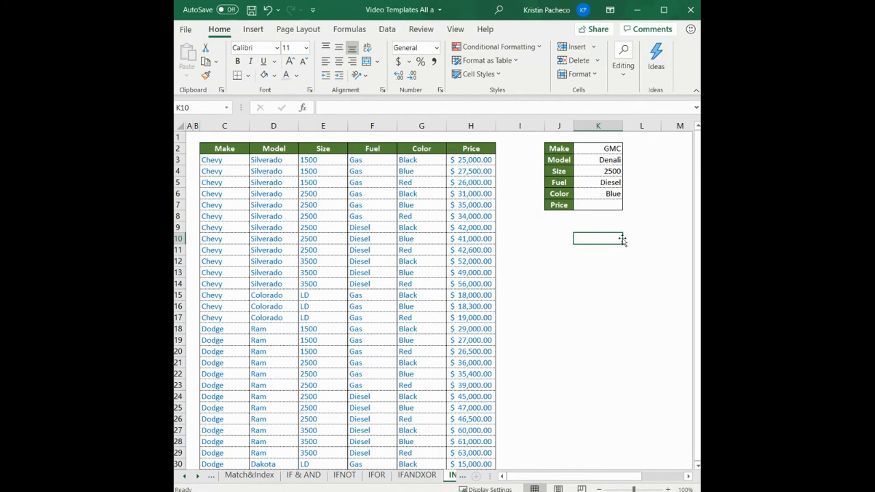
click(613, 194)
click(628, 195)
click(627, 196)
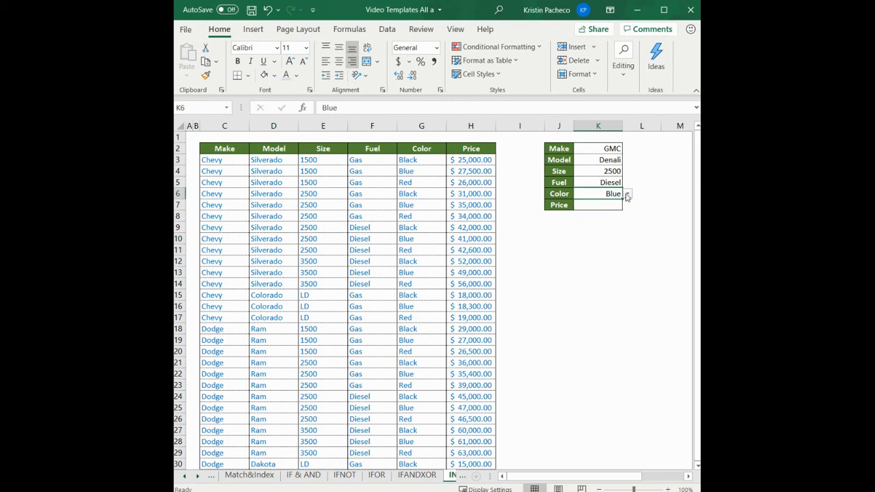
click(617, 250)
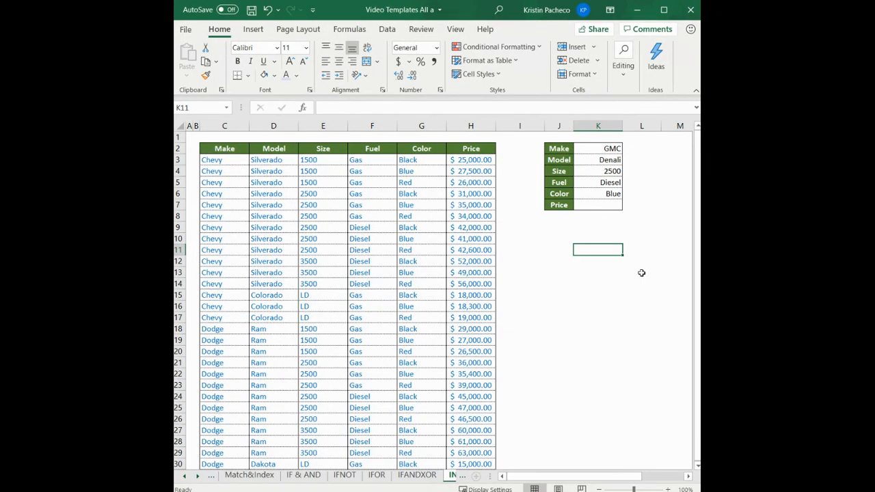
Begin an INDEX formula in the Price result cell K7 with the price range H3:H56 as its array.
click(601, 204)
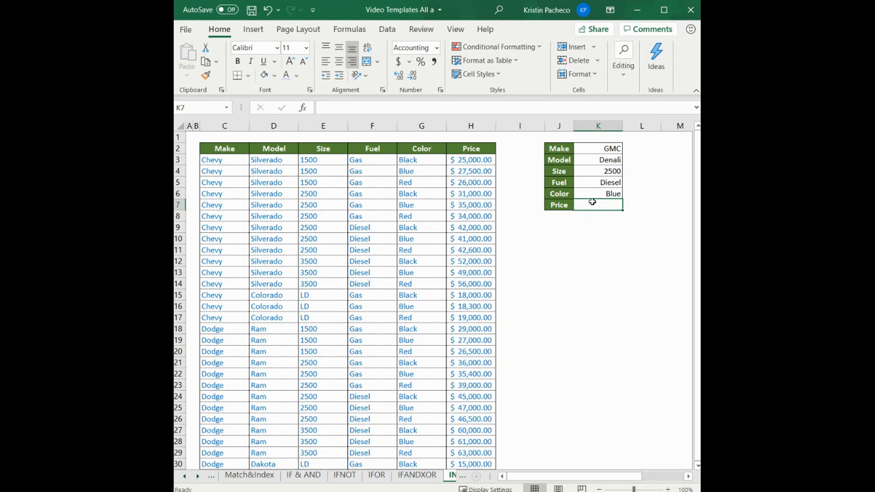
click(485, 109)
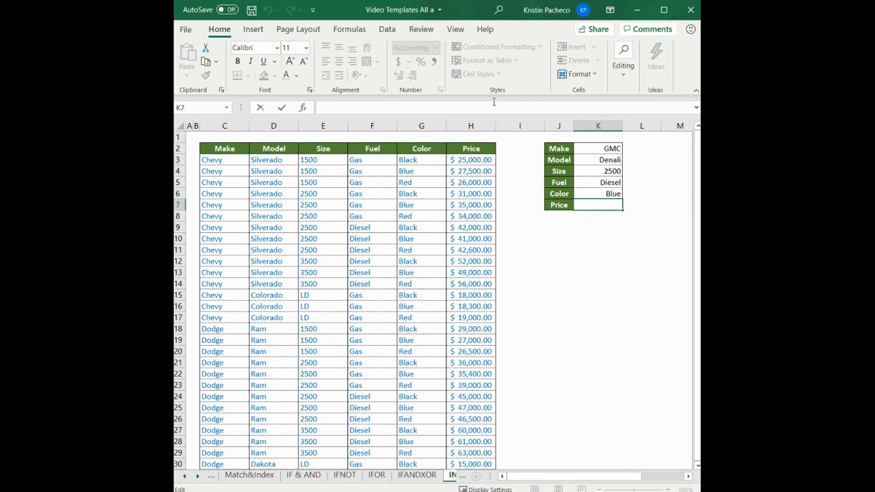
text(=INDE)
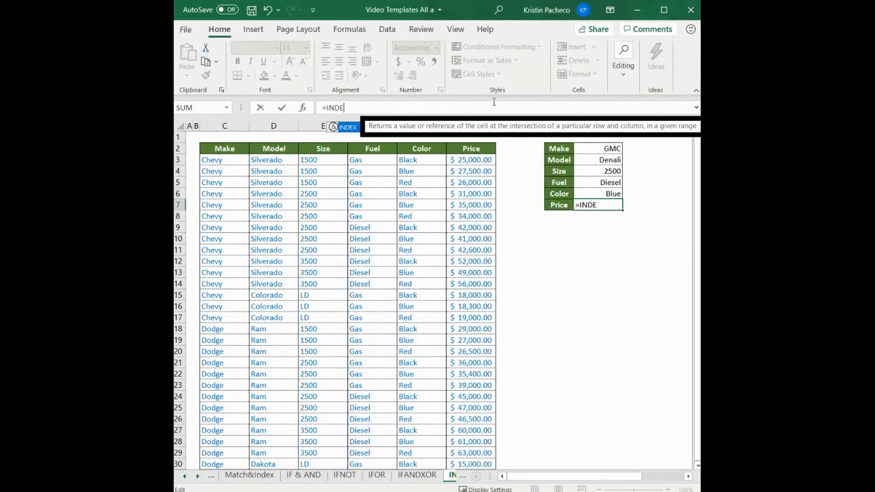
key(Tab)
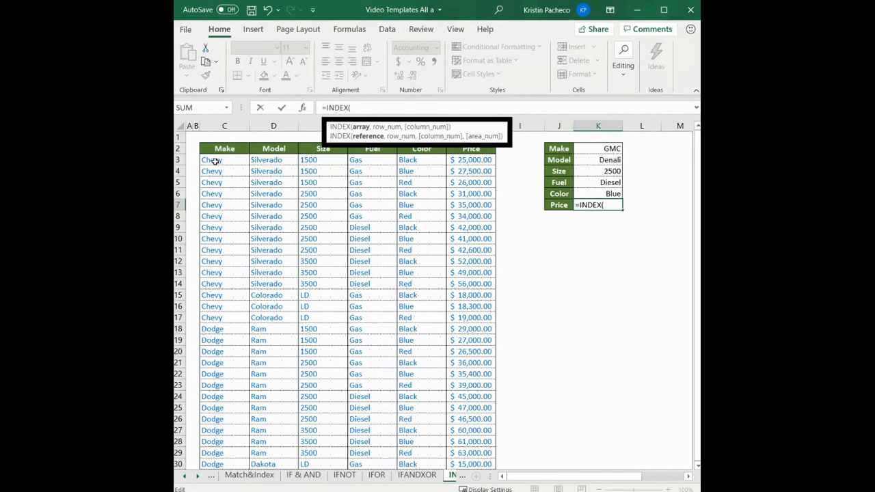
click(475, 159)
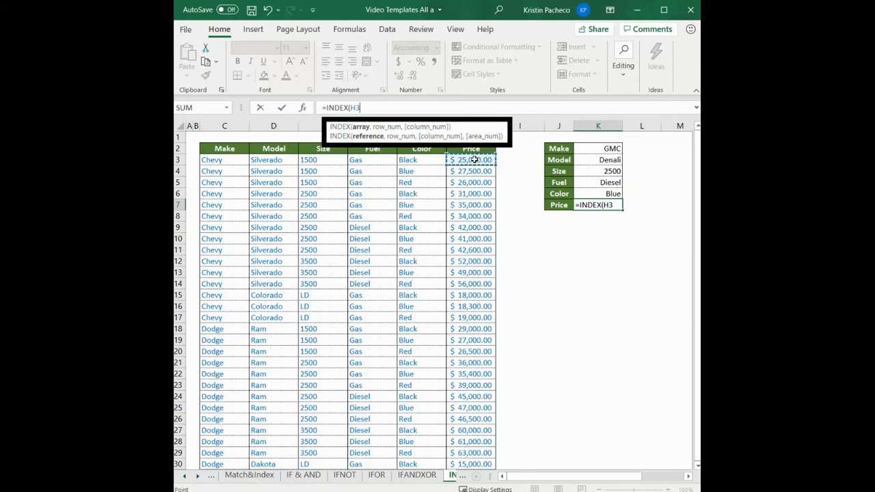
drag(474, 160, 479, 472)
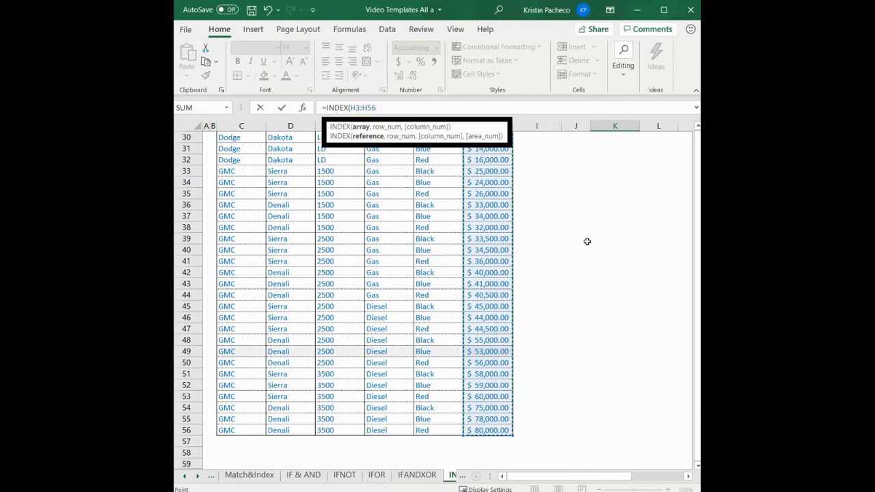
text(,)
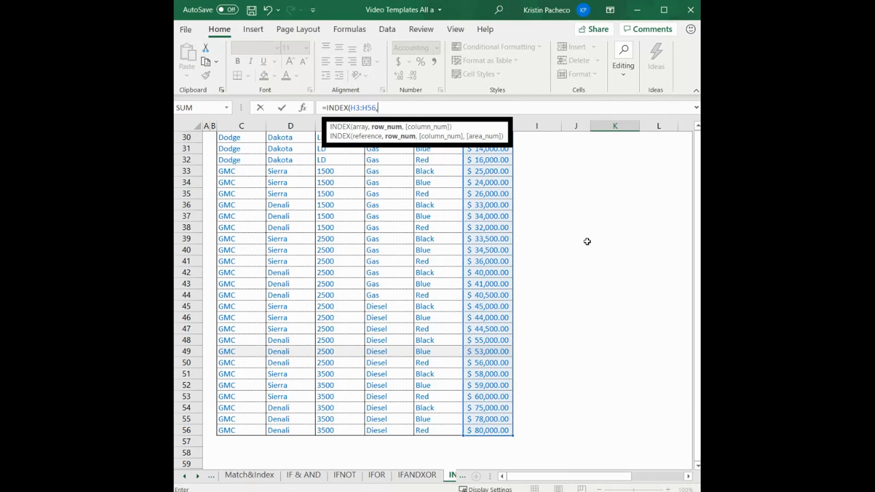
Nest a MATCH function as the row number, with lookup value 1 and the make criterion (K2=C3:C56) starting its lookup array.
text(MATCH)
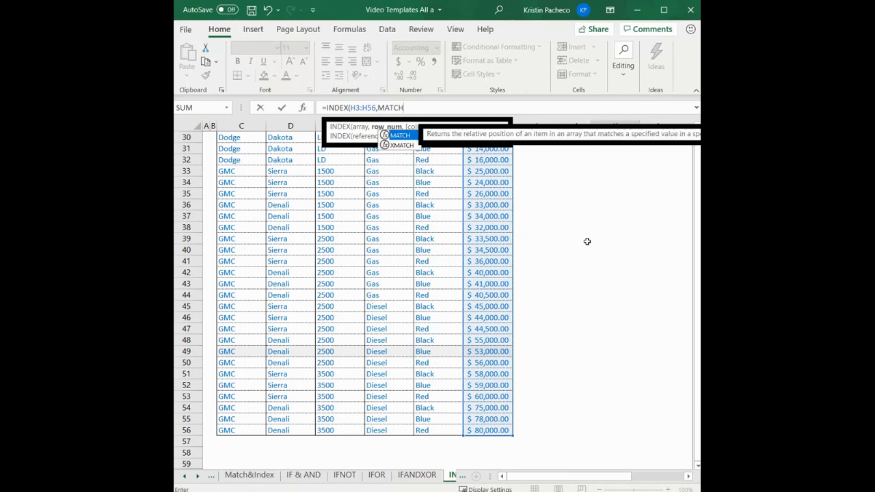
text(()
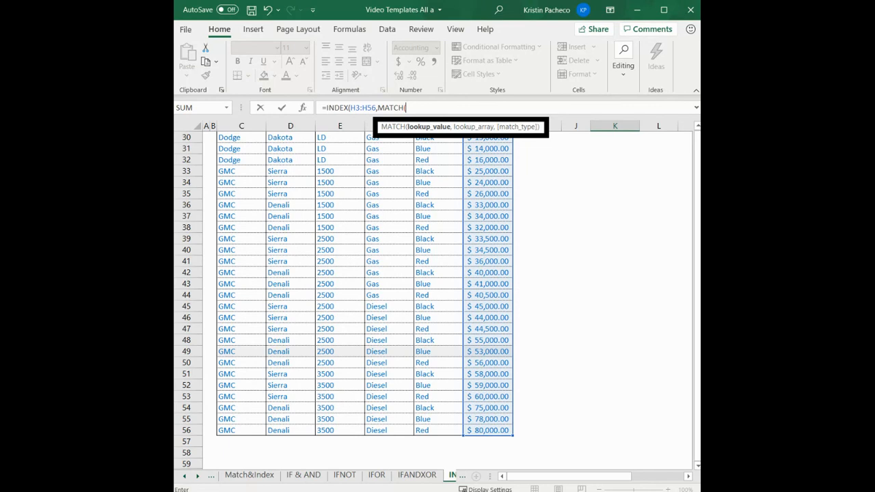
text(1,)
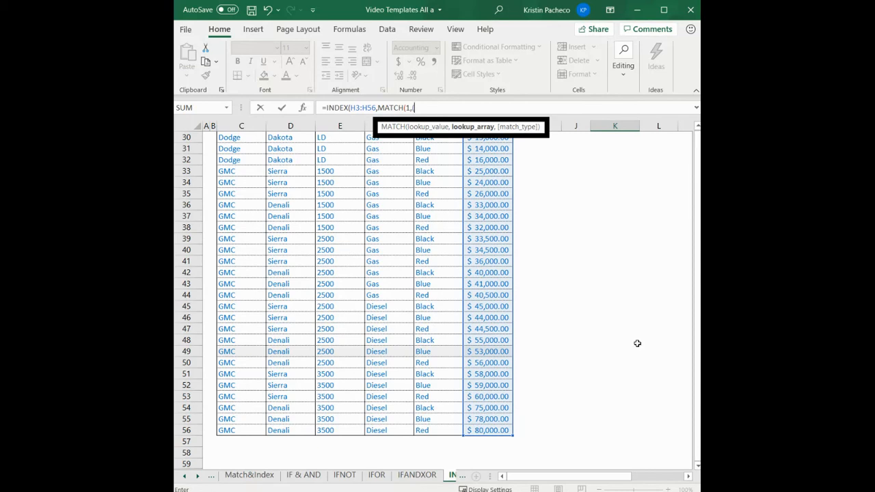
scroll(615, 308, up, 10)
click(612, 149)
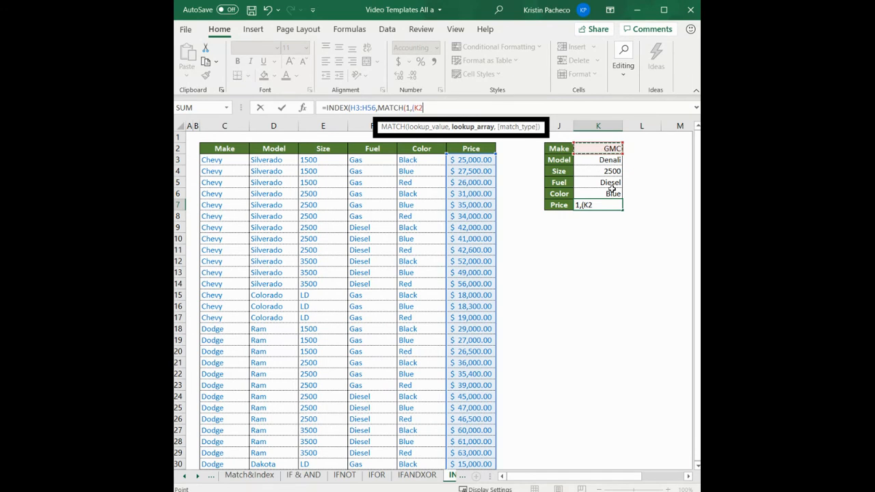
text(=)
click(235, 160)
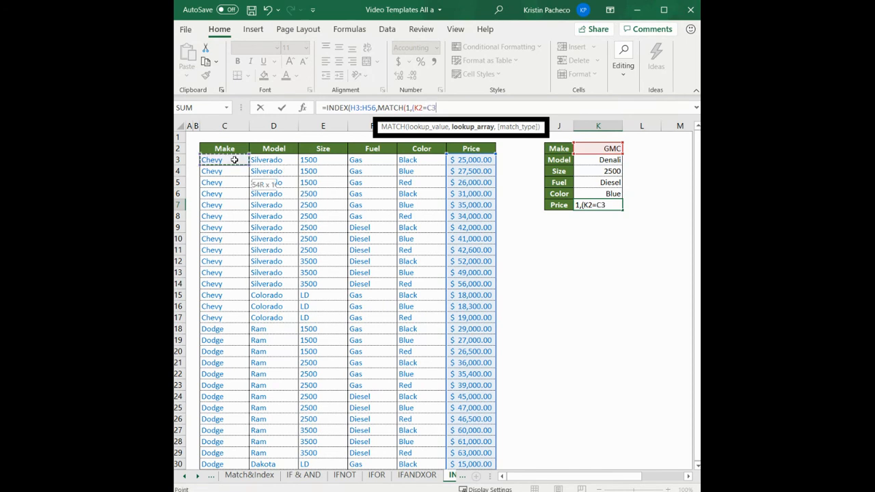
drag(234, 160, 250, 472)
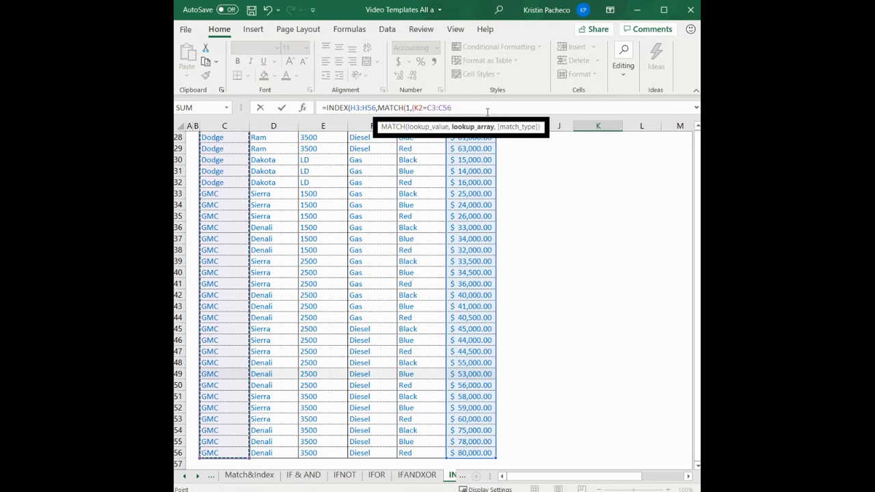
text()*)
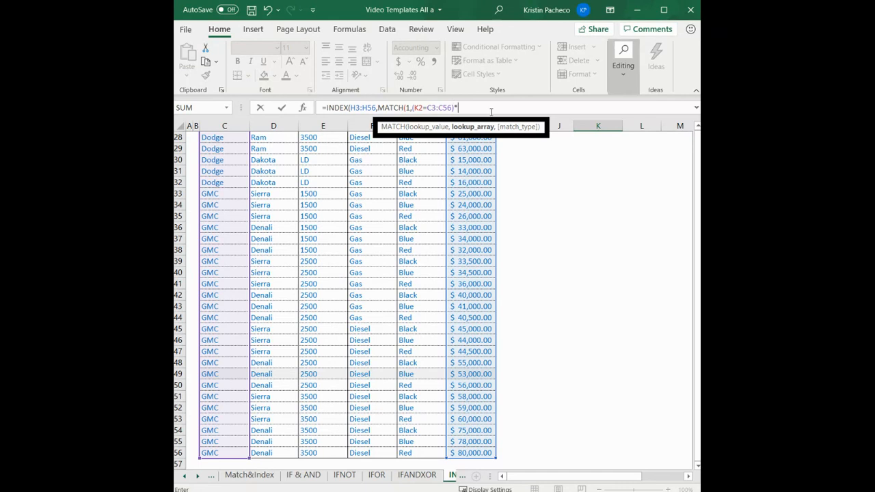
Multiply the make criterion by the model criterion (K3=D3:D56) in the MATCH lookup array.
scroll(579, 248, up, 1)
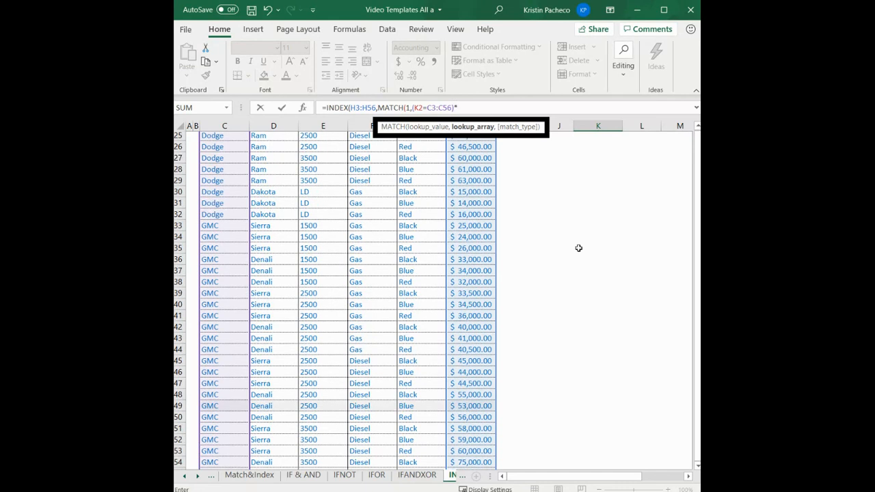
scroll(578, 249, up, 8)
text(()
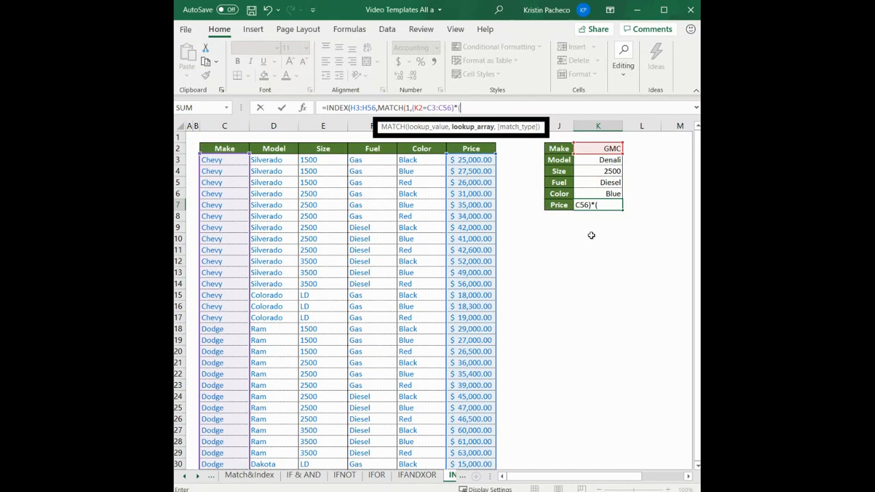
click(598, 160)
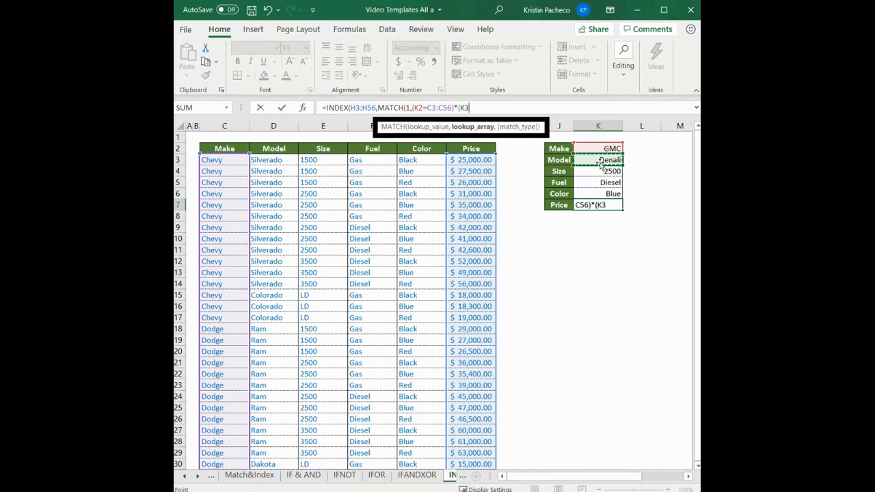
text(=)
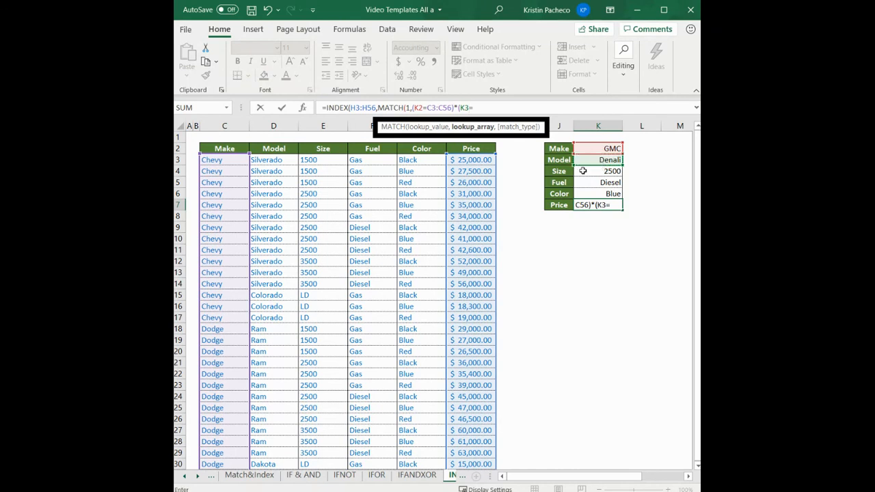
click(283, 160)
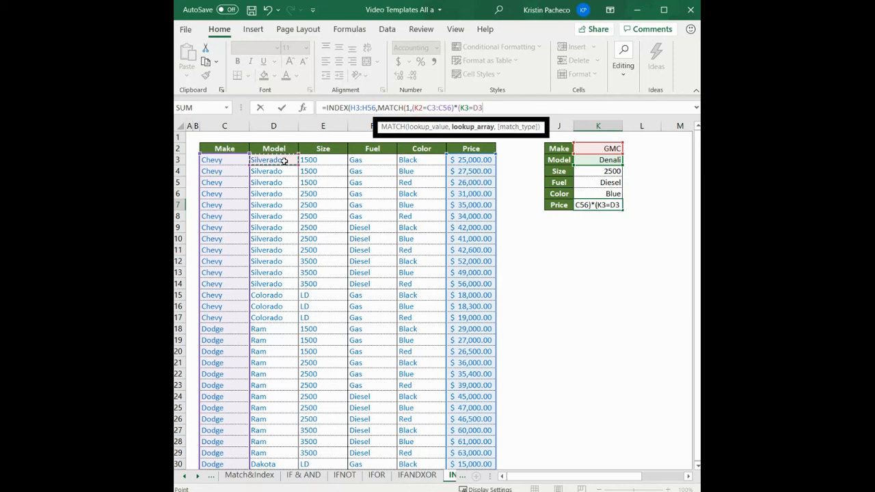
drag(284, 161, 254, 452)
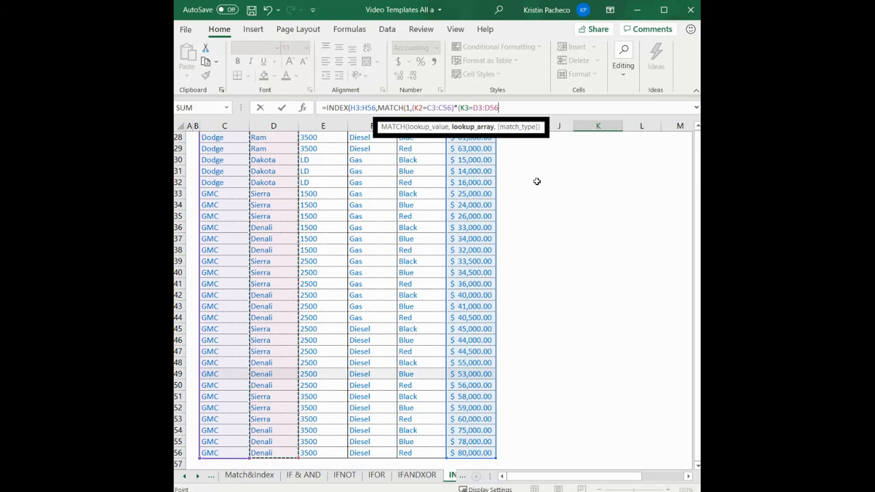
text())
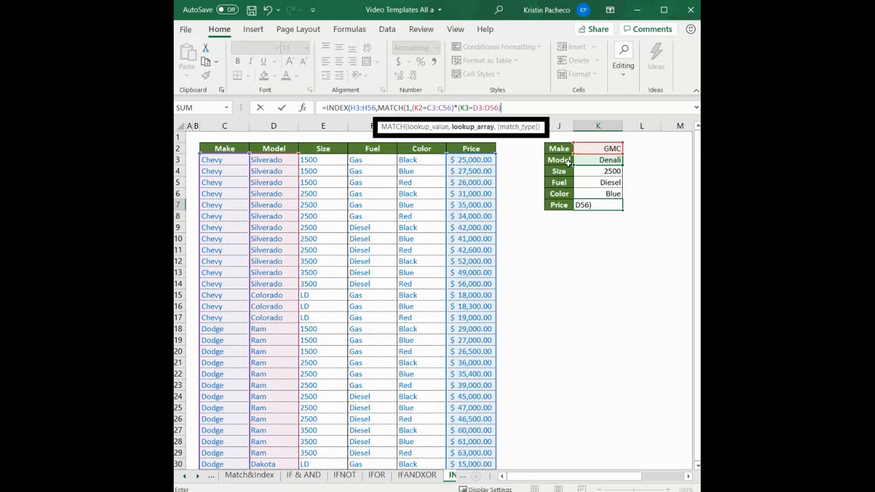
Extend the lookup array product with the size criterion (K4=E3:E56) and the fuel criterion (K5=F3:F56).
text(*(K4)
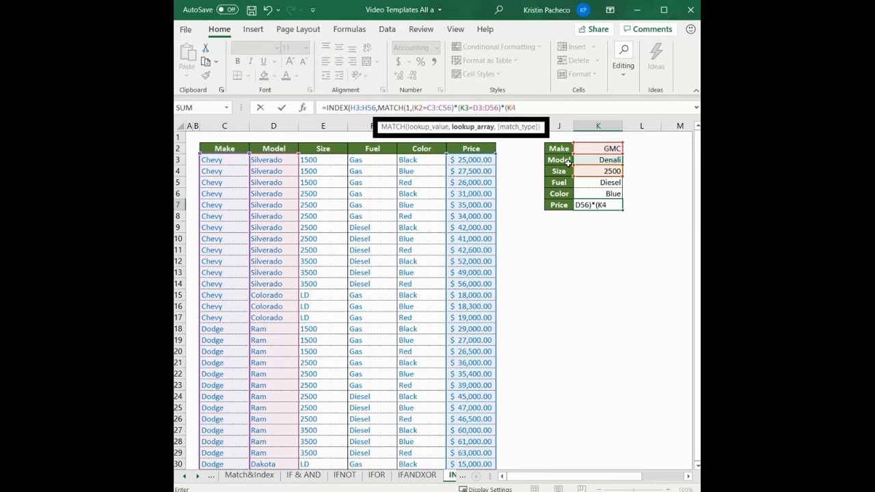
text(=E)
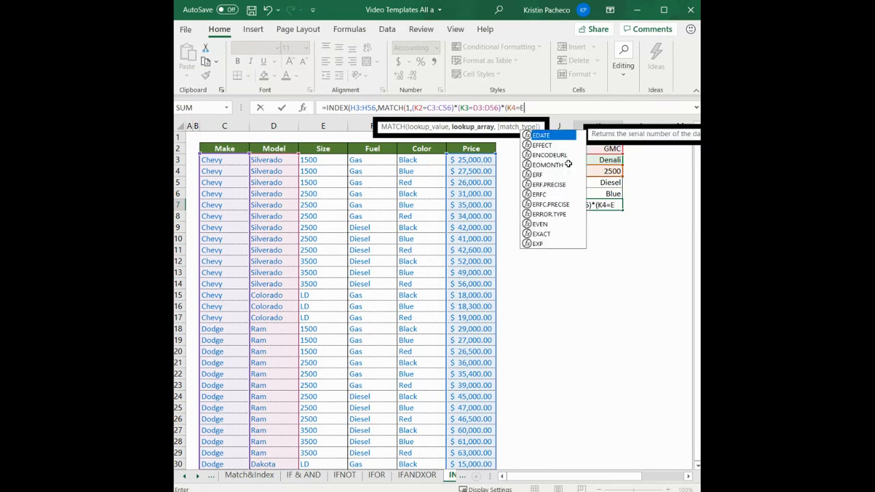
text(3:E56))
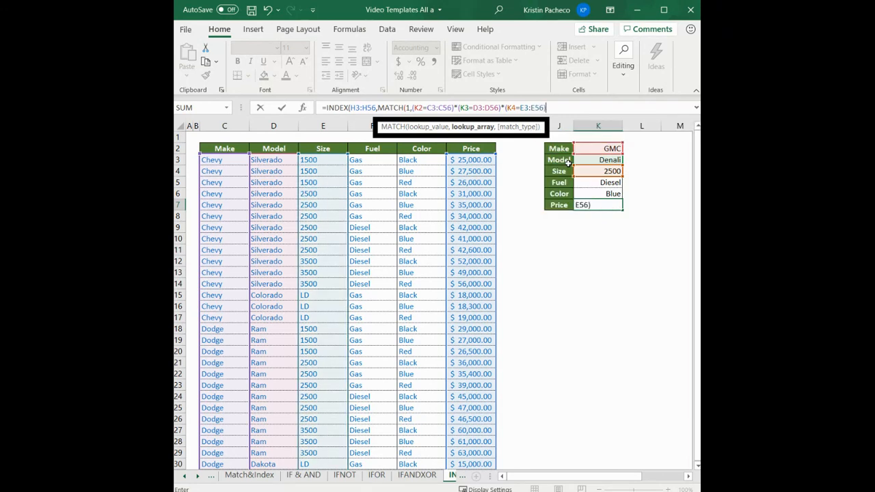
text(*(K5)
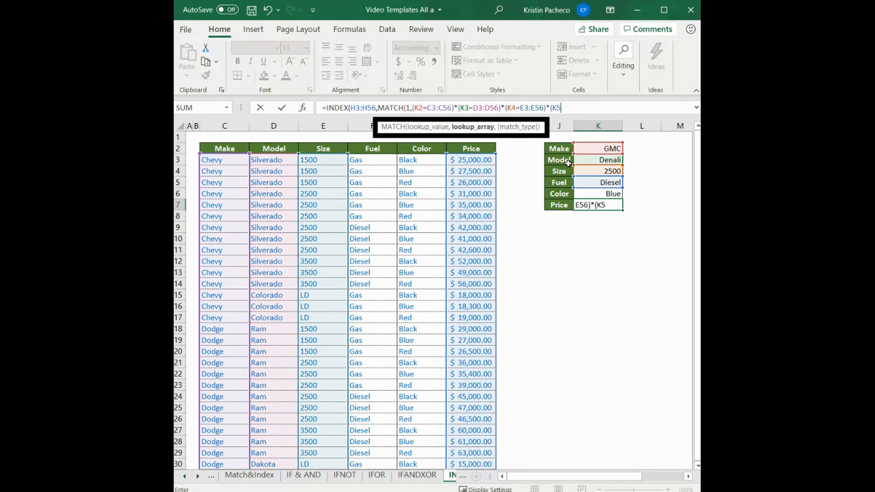
text(=F3:)
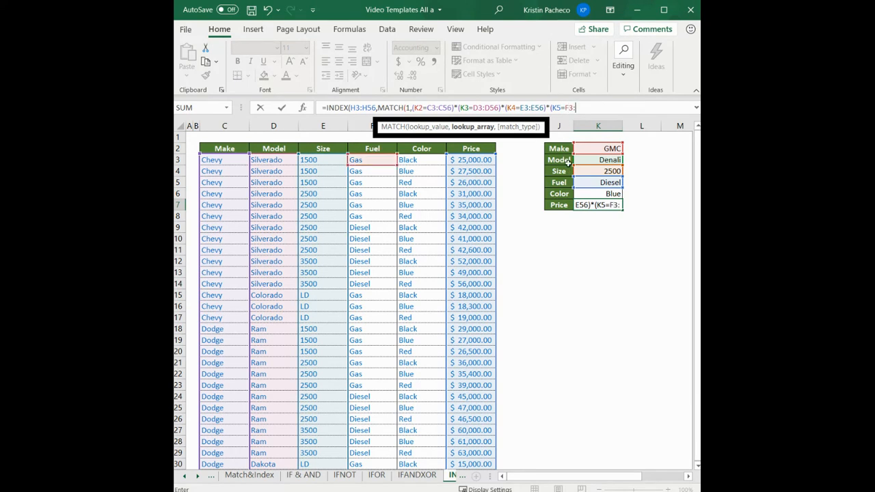
text(F56))
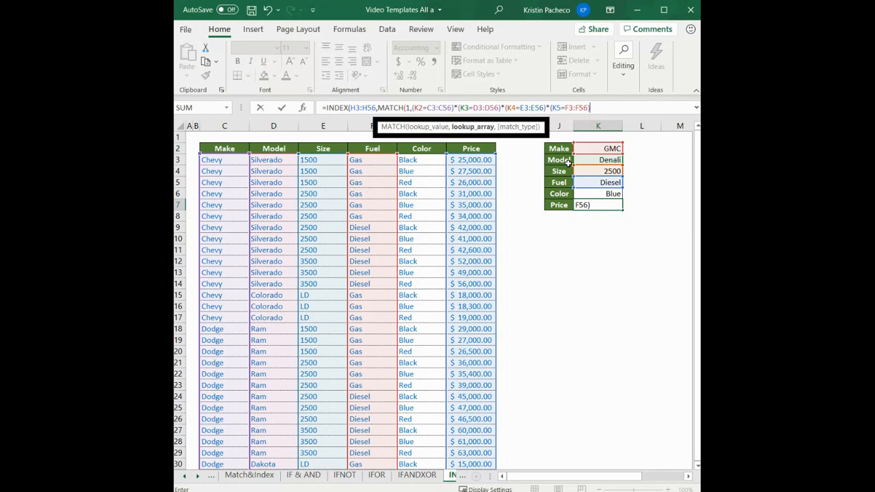
Multiply the lookup array by the color criterion (K6=G3:G56).
text(*)
text((K6)
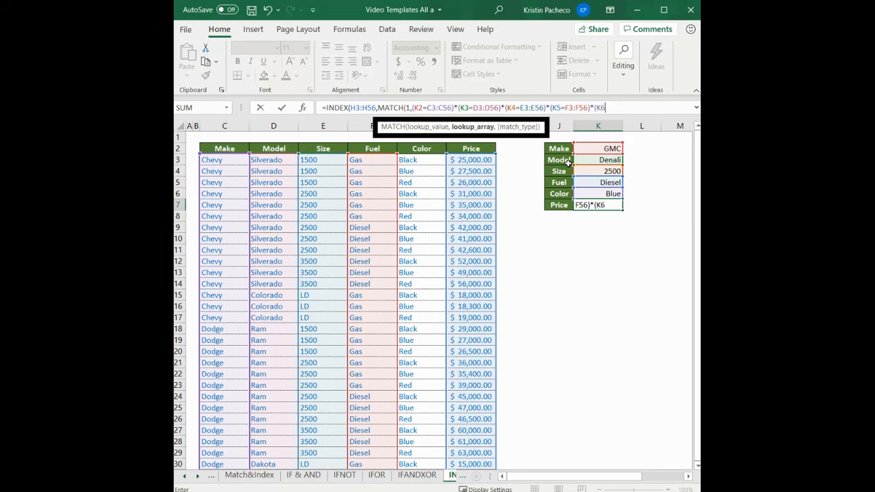
text(=G)
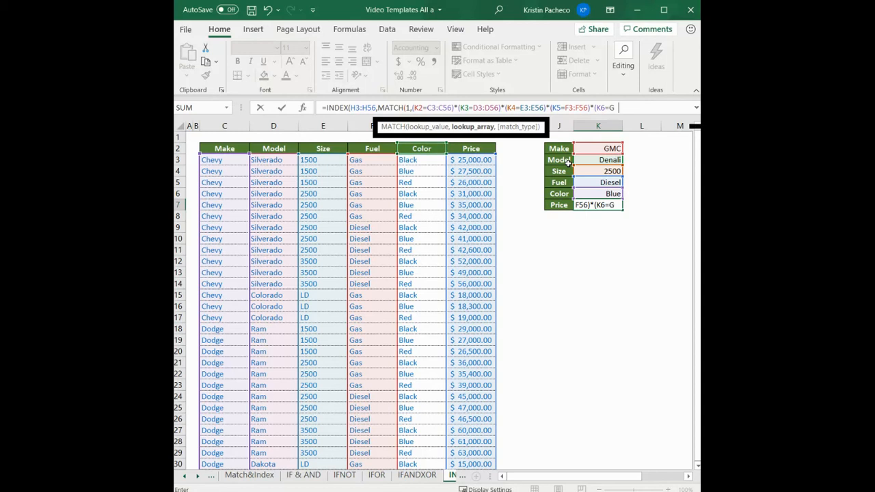
text(3:)
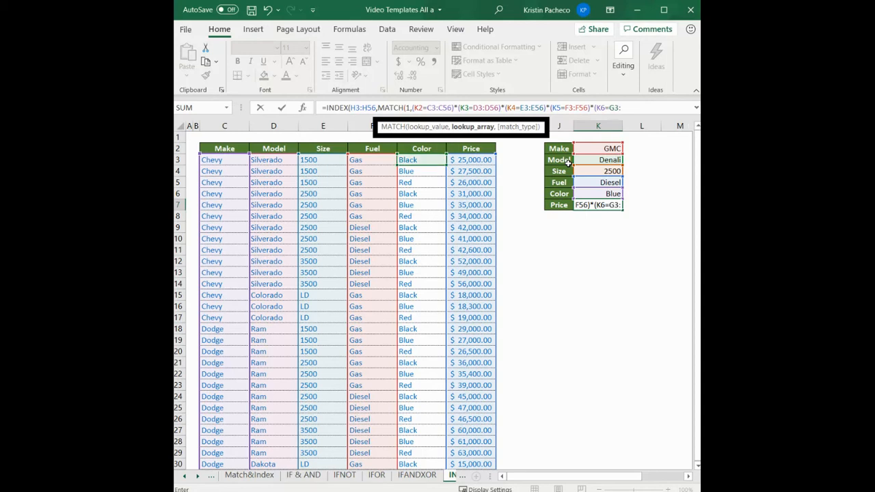
text(G56))
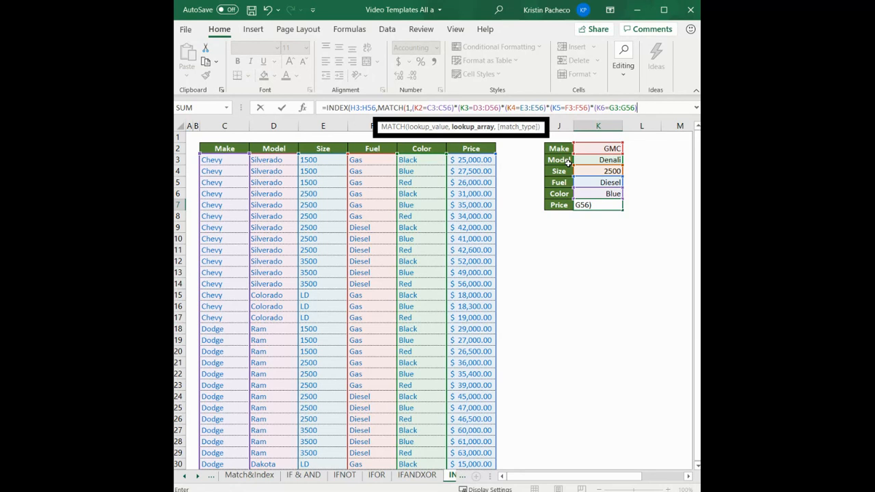
Complete the MATCH function with exact match type 0, close the INDEX function and commit K7 as an array formula.
text(,)
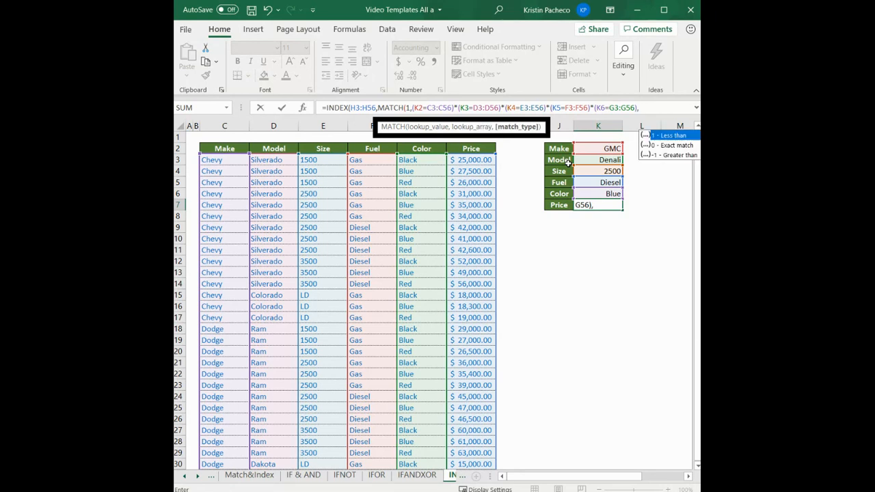
text(0))
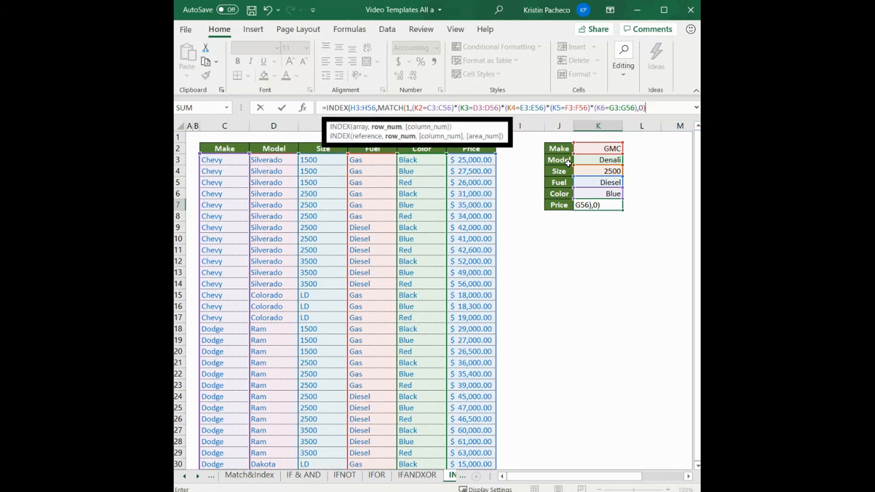
text())
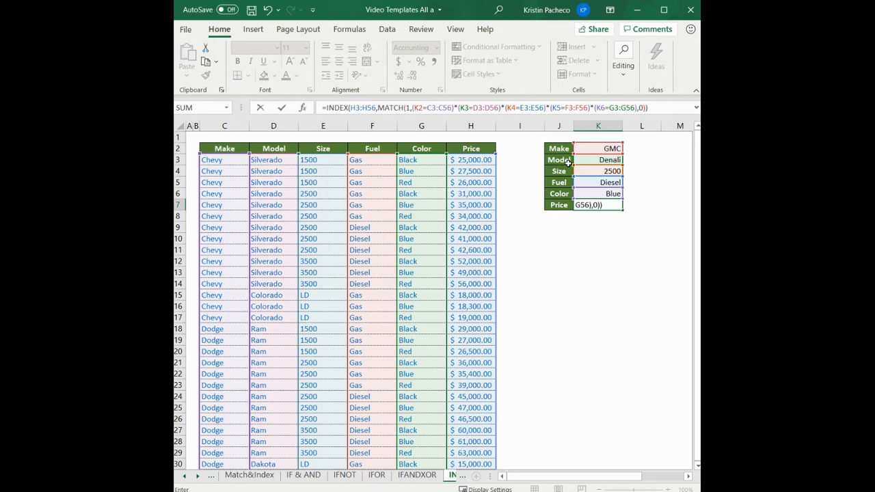
key(ctrl+shift+Return)
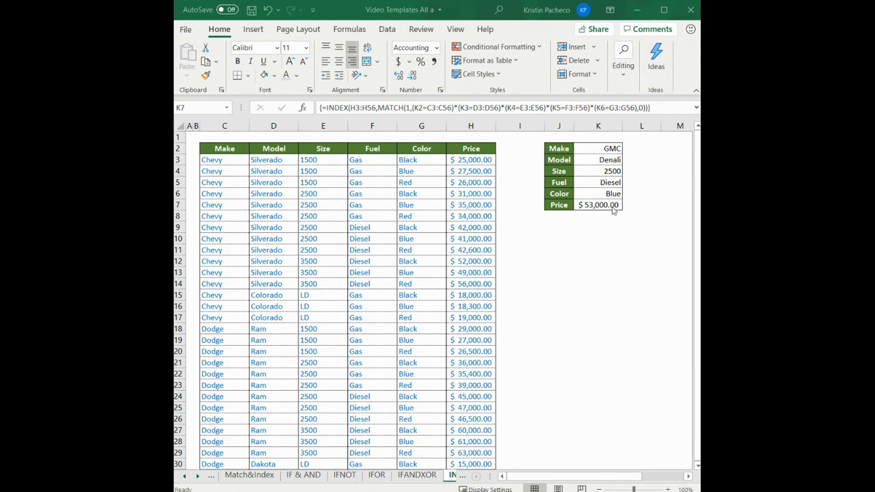
scroll(460, 267, down, 12)
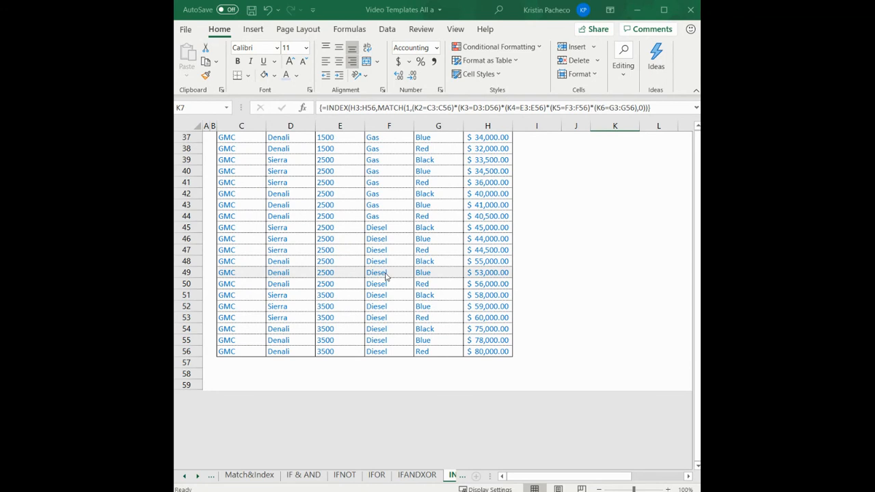
scroll(523, 277, up, 12)
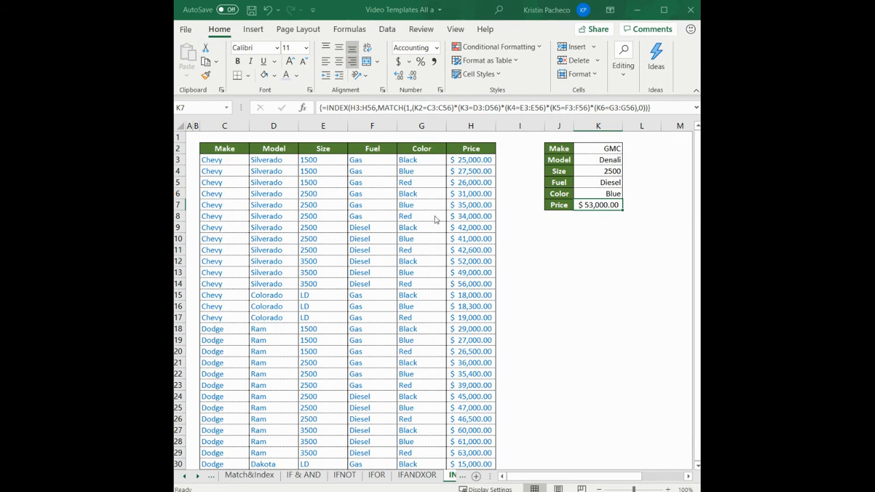
Change the lookup criteria to make Dodge in K2 and model Ram in K3.
click(611, 147)
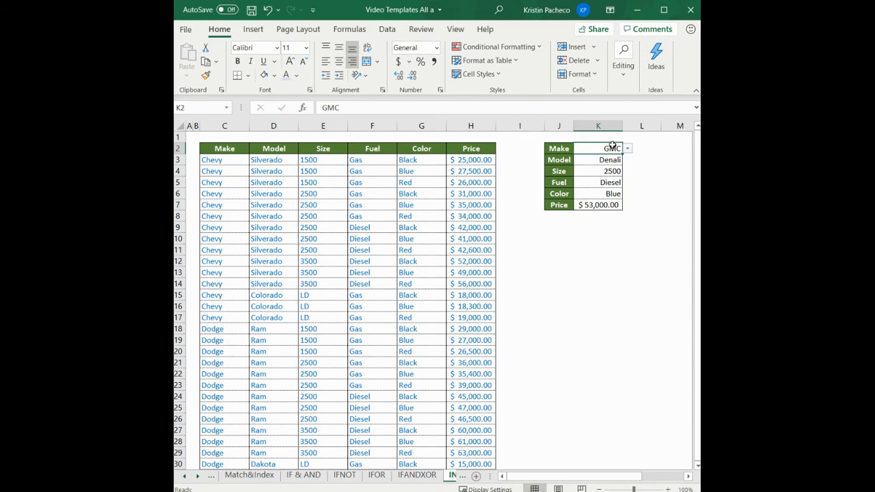
click(628, 149)
click(618, 166)
click(614, 160)
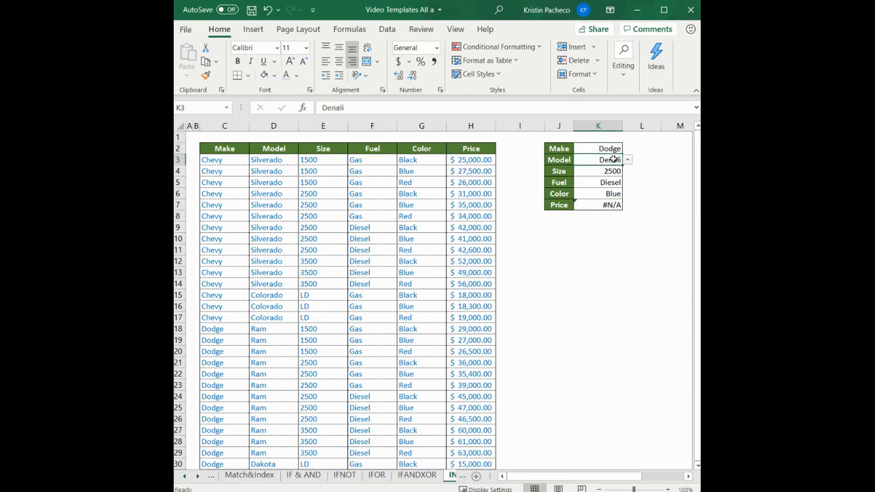
click(628, 160)
click(608, 185)
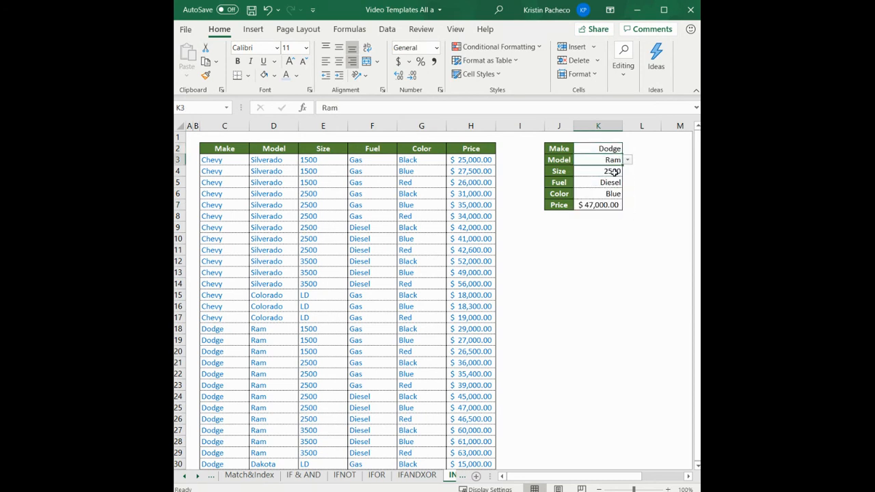